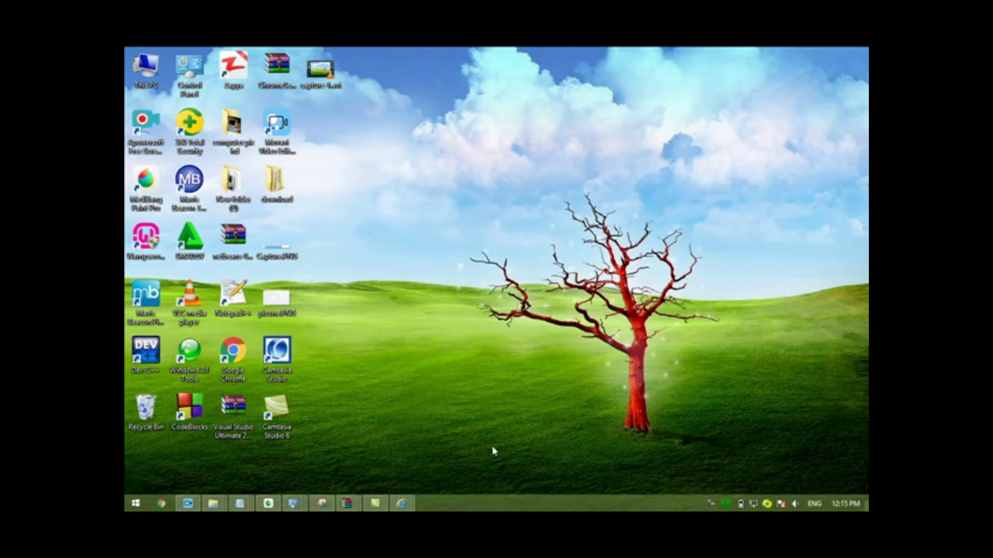
Step: Show the taskbar previews of the two open Internet Explorer certificate-error windows
mouse_move(402, 503)
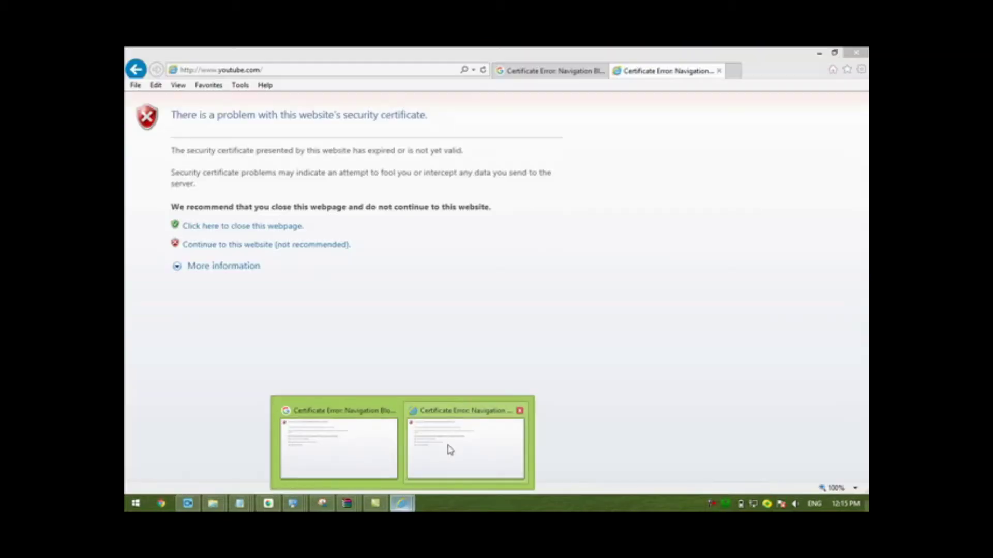
Step: Bring the second youtube.com certificate-error window forward and select its current URL
left_click(447, 449)
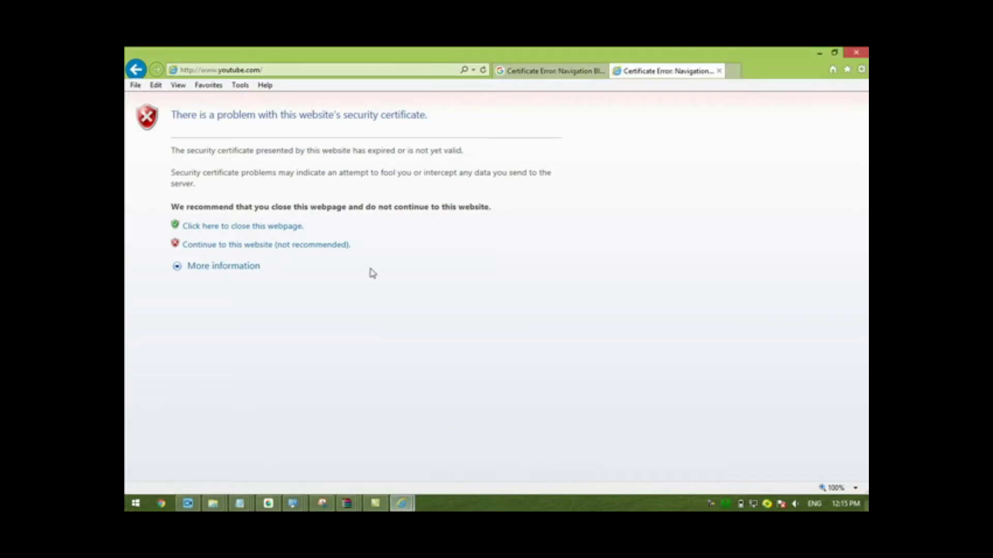
left_click(287, 71)
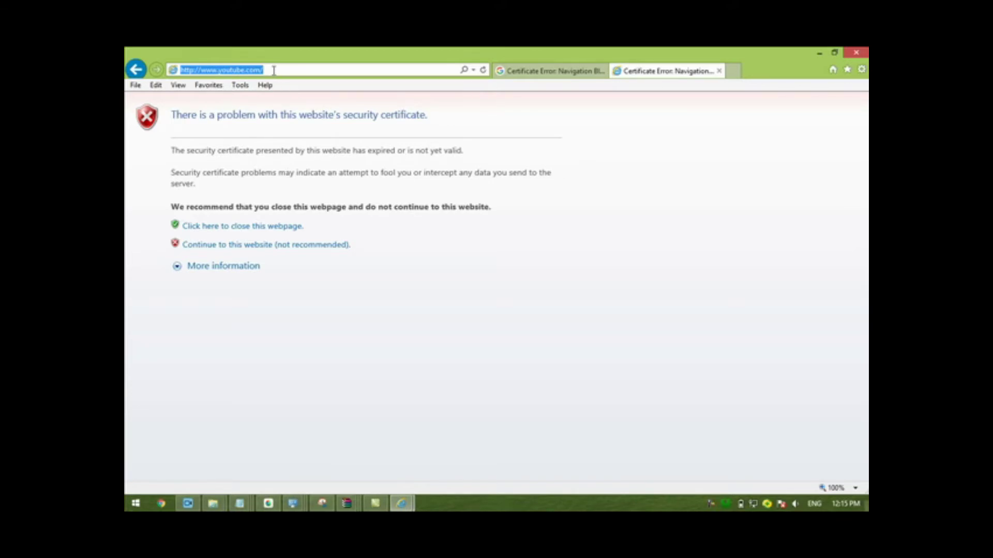
type("www.")
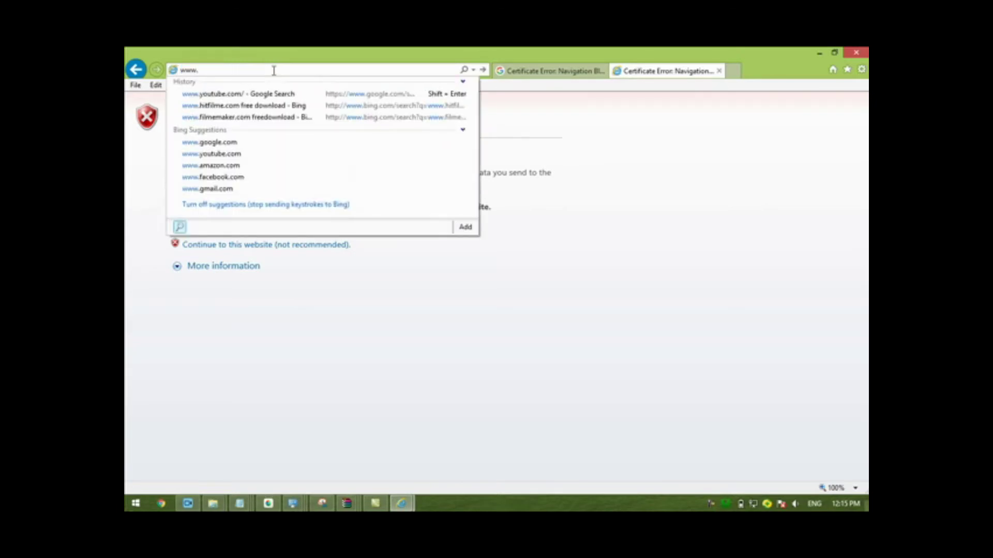
type("you")
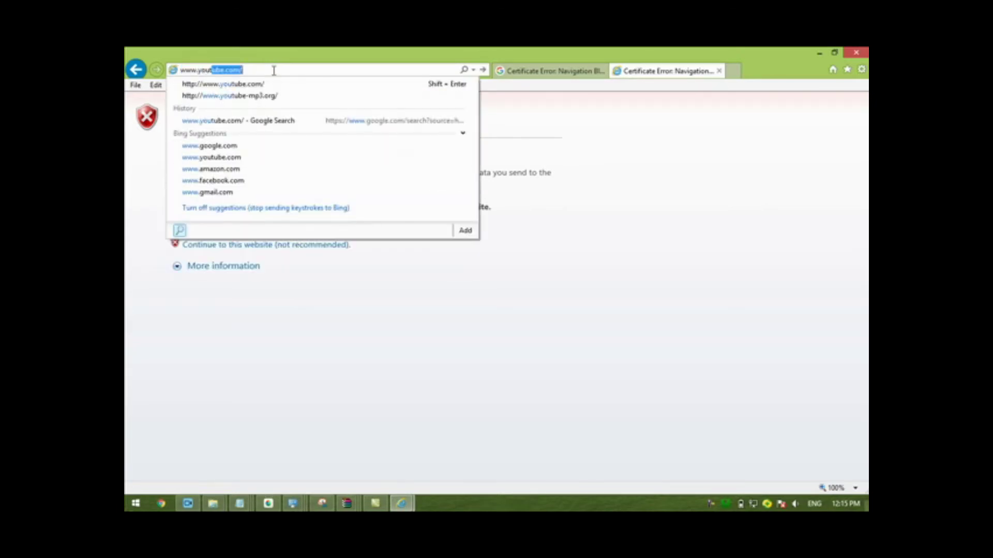
type("tube")
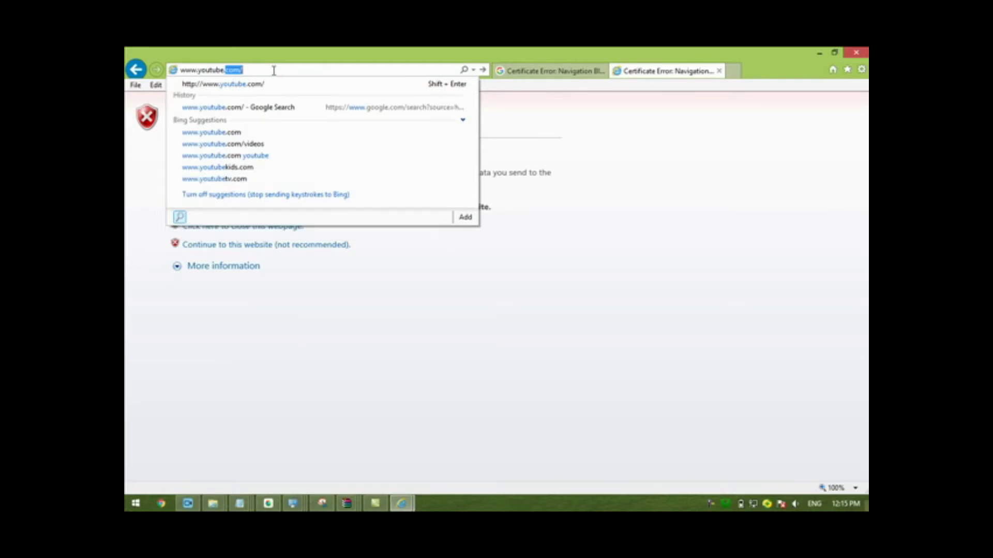
type(".com/")
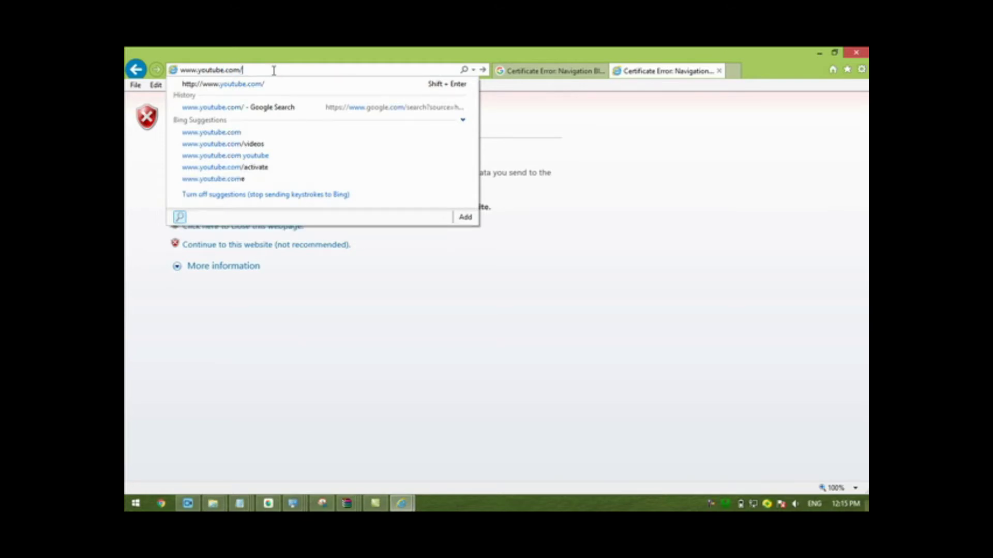
key("Return")
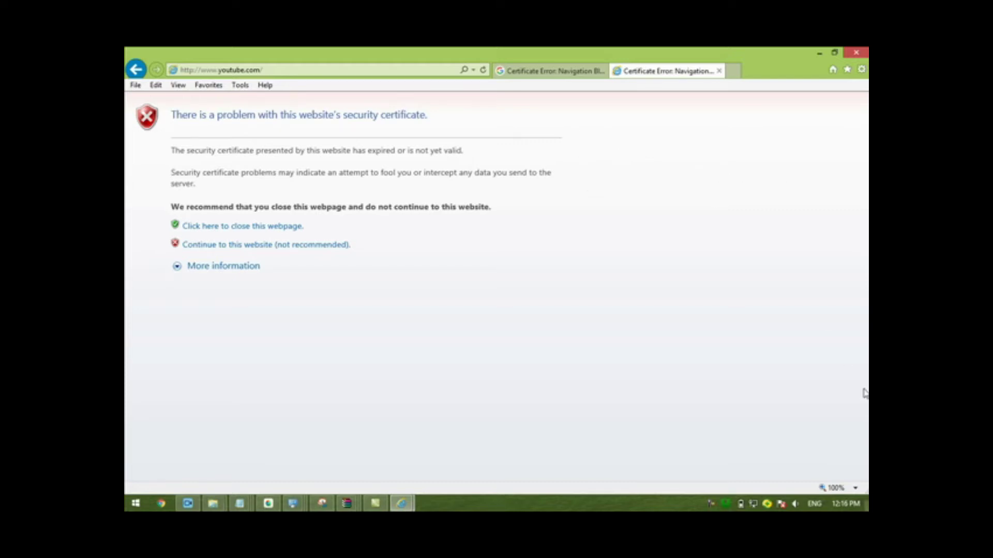
Step: Set the system clock back one hour and the date to March 1, 2021
left_click(843, 505)
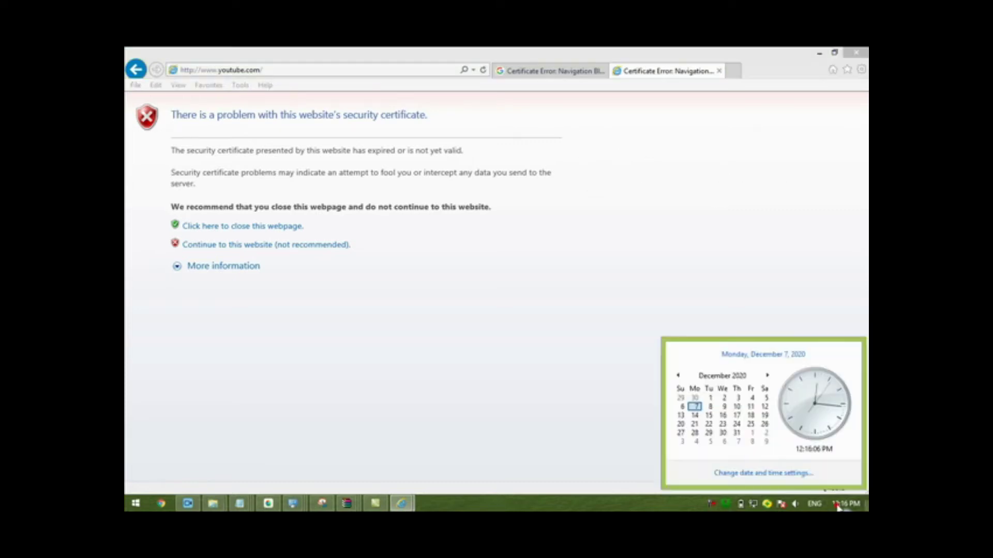
left_click(764, 475)
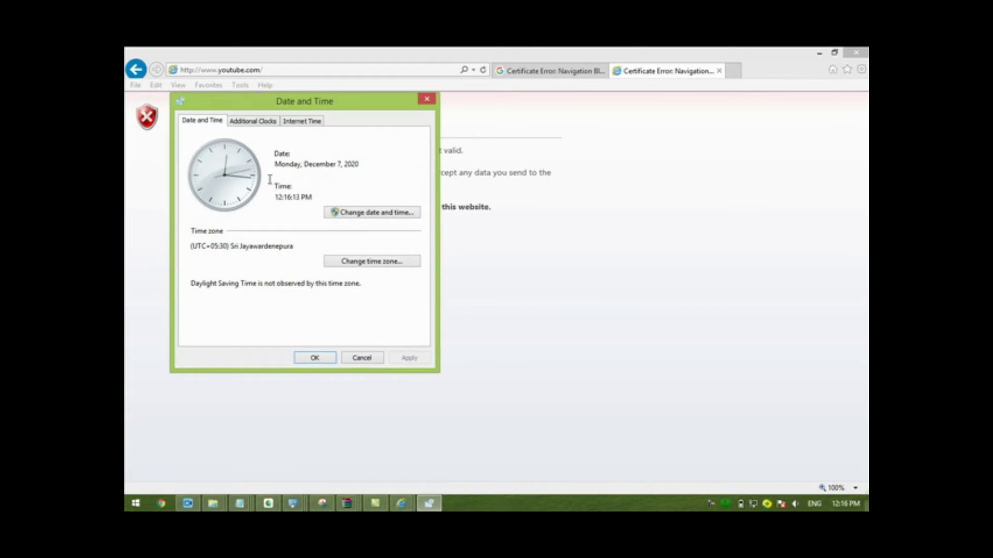
left_click(362, 213)
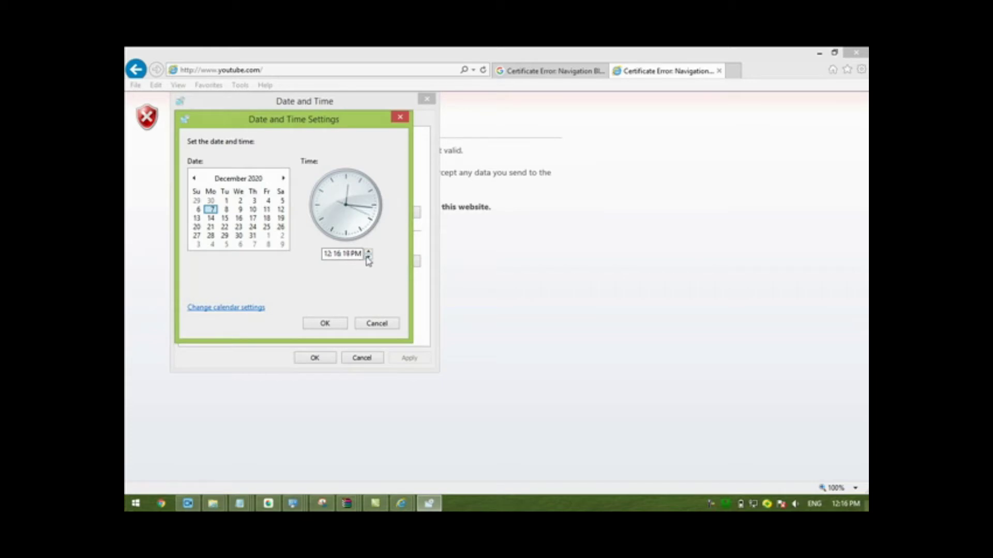
left_click(368, 257)
left_click(367, 257)
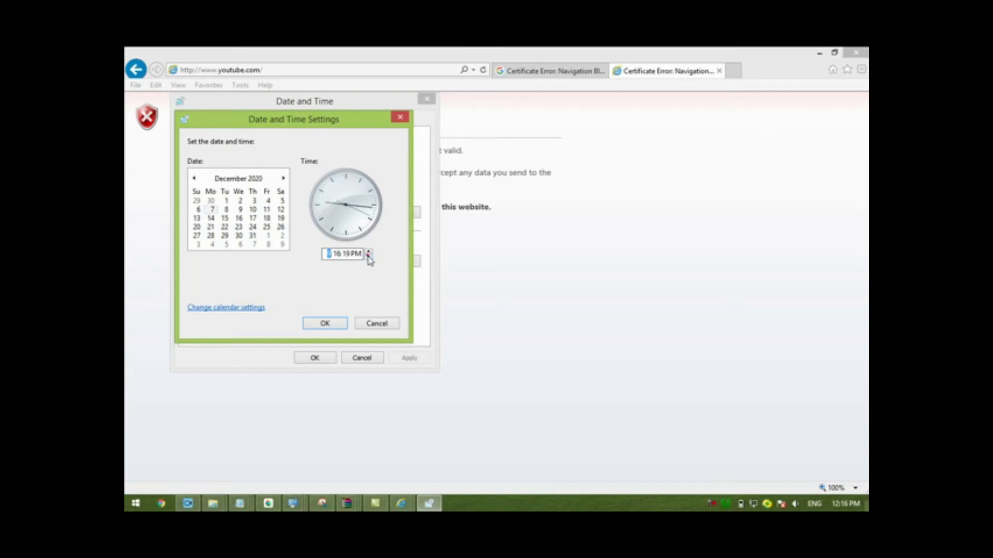
left_click(282, 178)
left_click(282, 177)
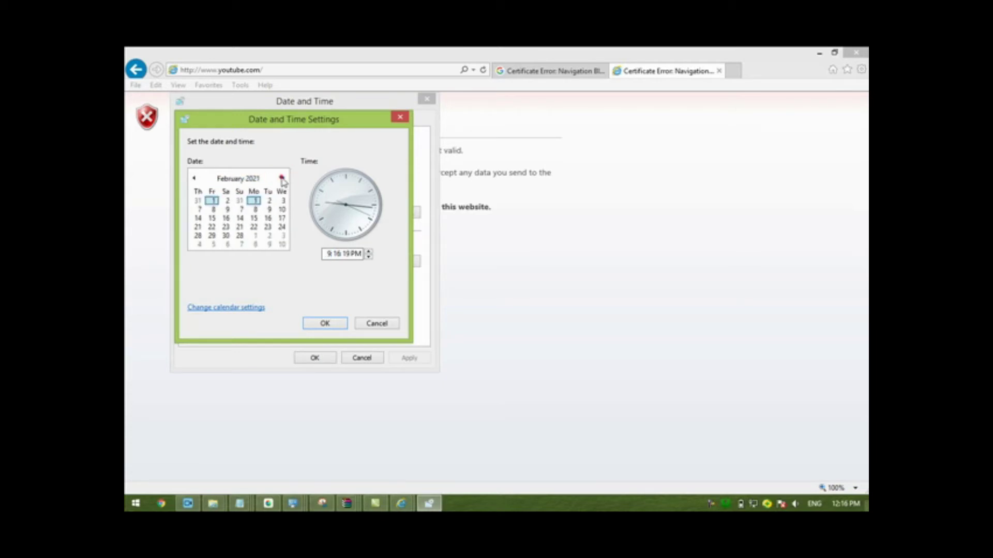
left_click(282, 178)
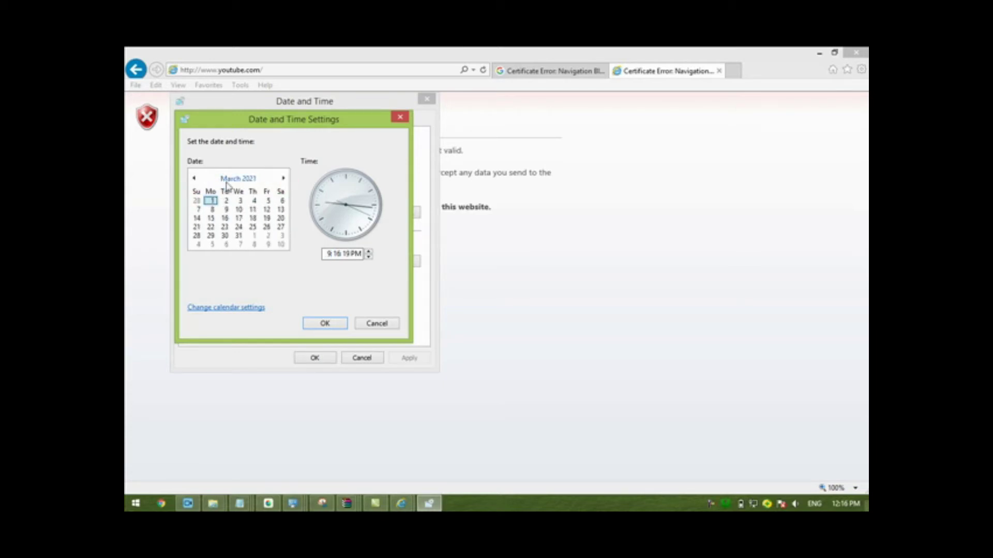
left_click(209, 202)
left_click(324, 322)
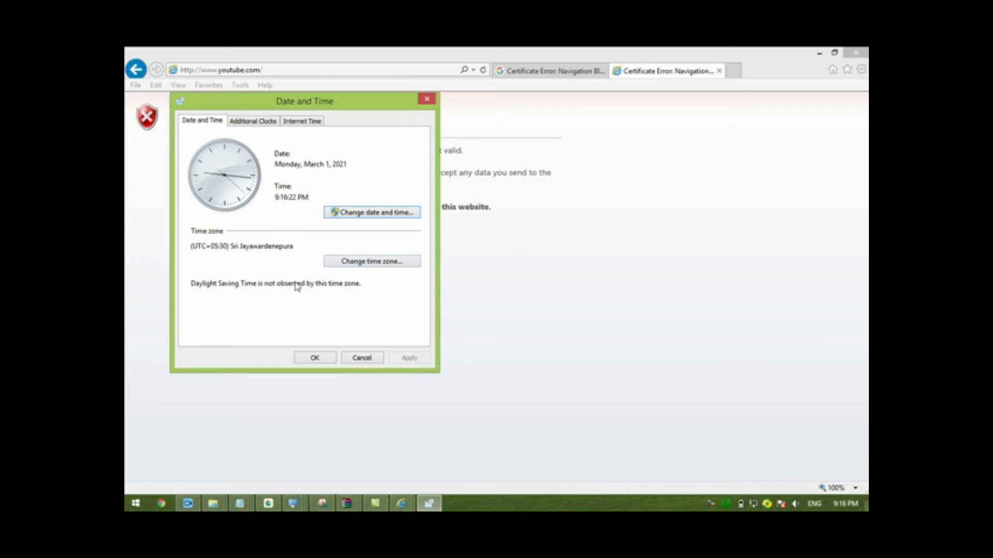
Step: Switch the time zone to (UTC+04:30) Kabul and close Date and Time
left_click(368, 263)
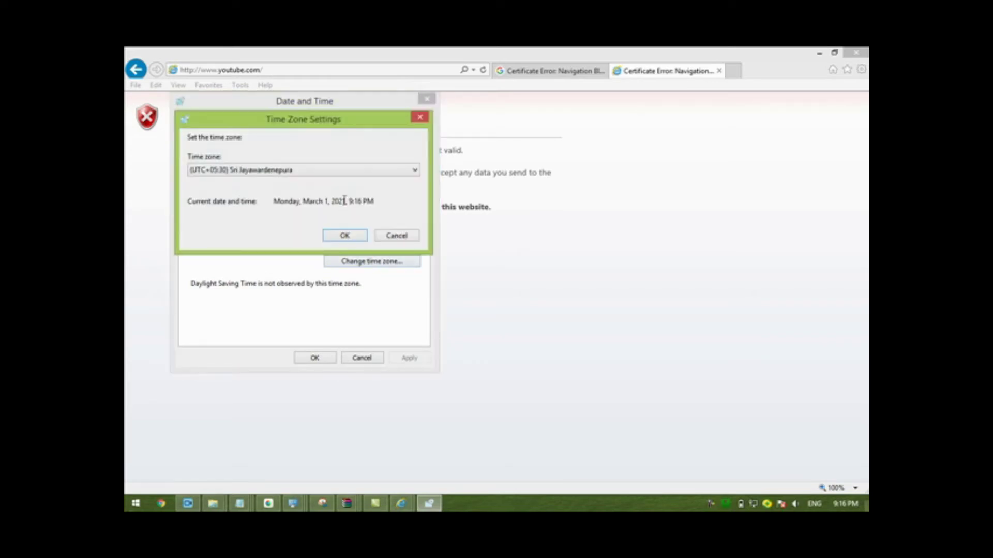
left_click(415, 172)
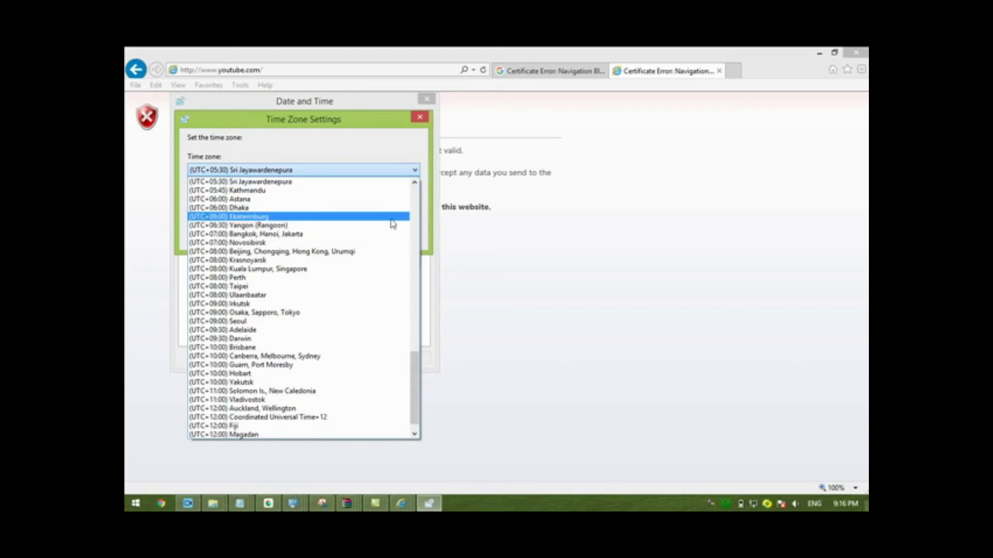
left_click_drag(416, 375, 416, 307)
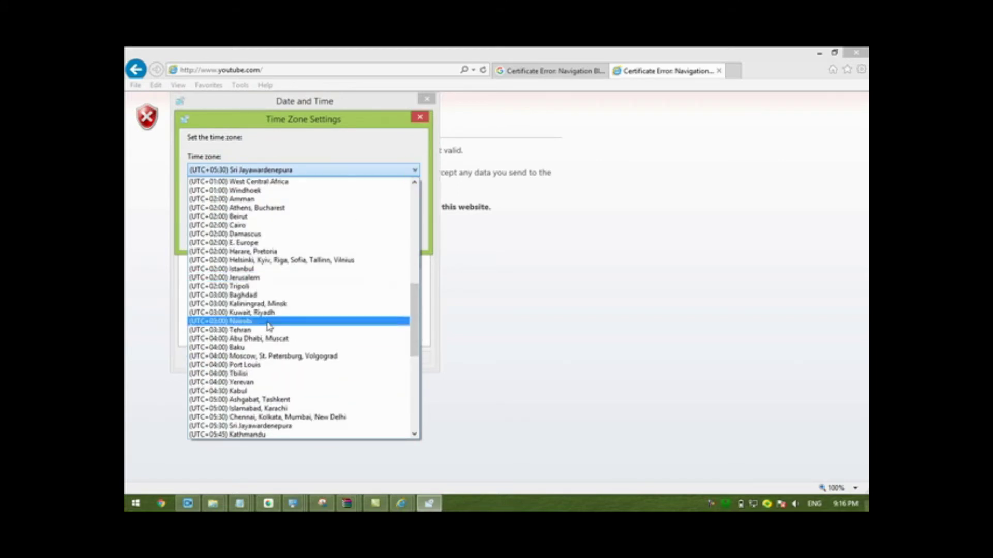
left_click(243, 391)
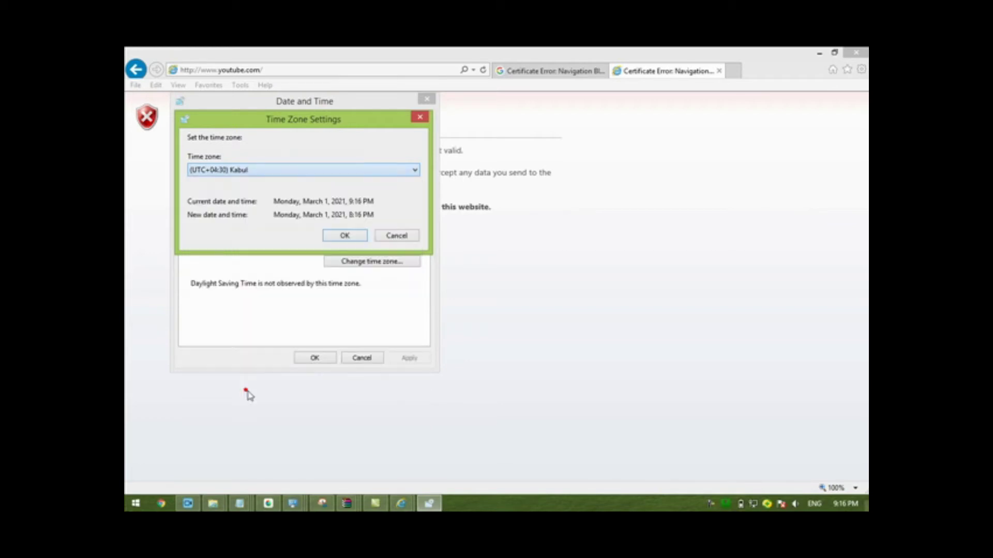
left_click(343, 237)
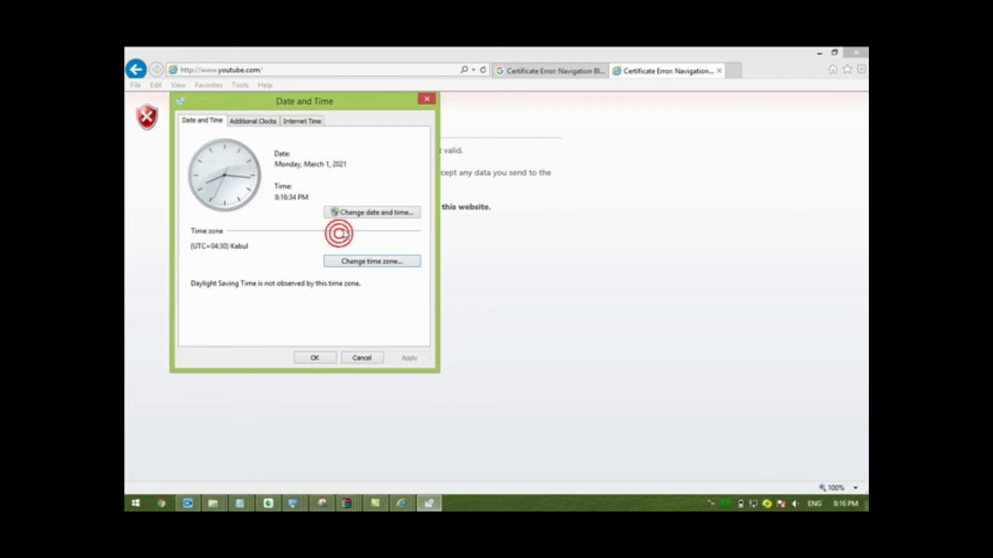
left_click(312, 360)
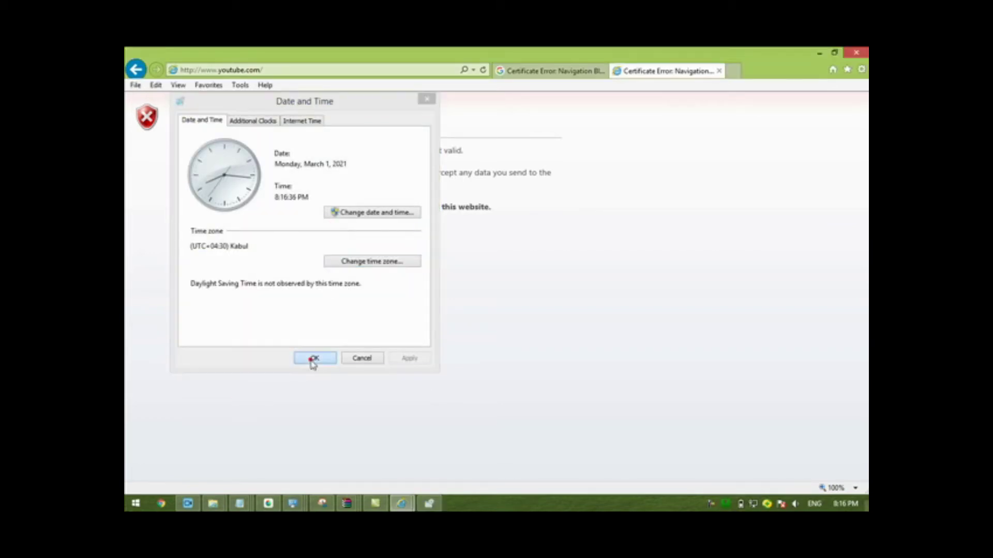
Step: Disable publisher's and server certificate revocation checks in Internet Options Advanced, then apply and close
left_click(239, 85)
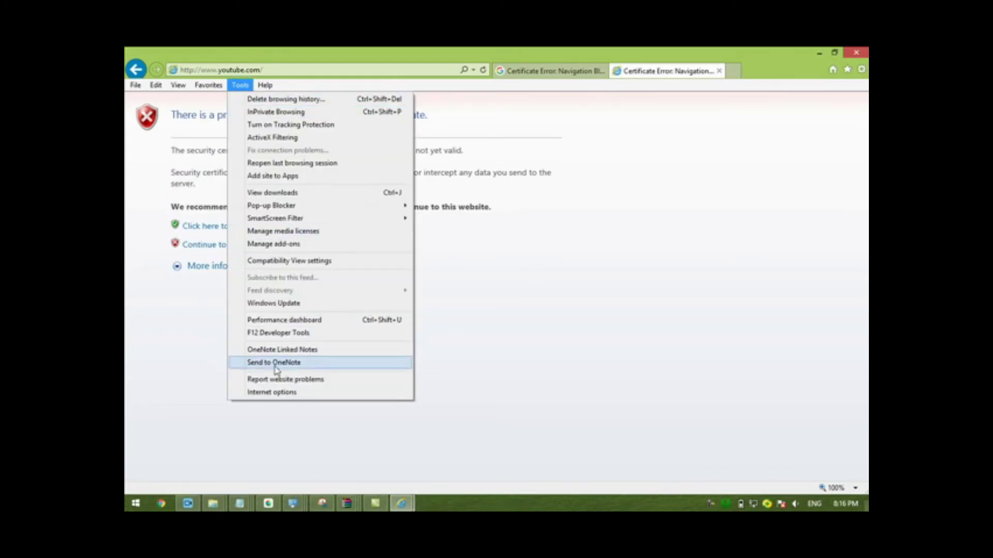
left_click(268, 393)
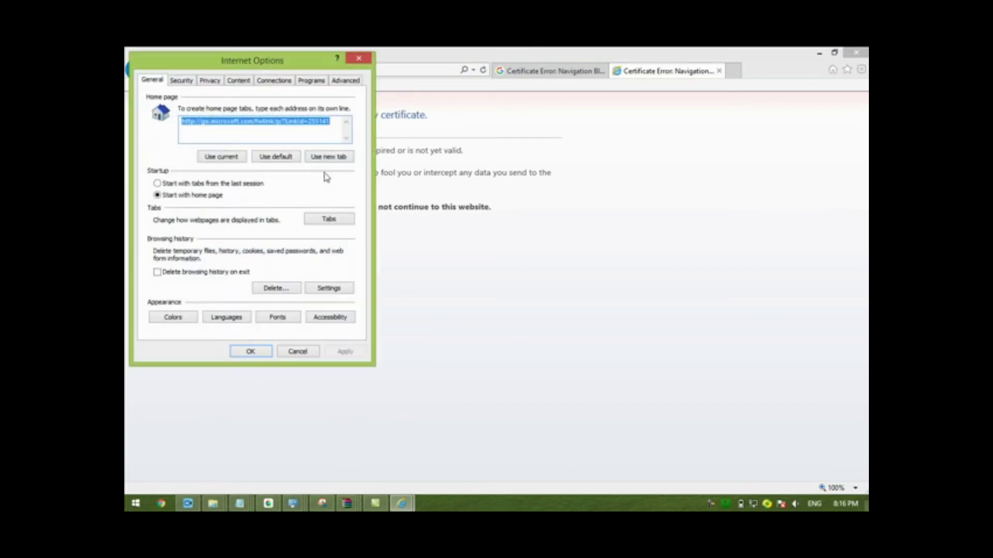
left_click(346, 81)
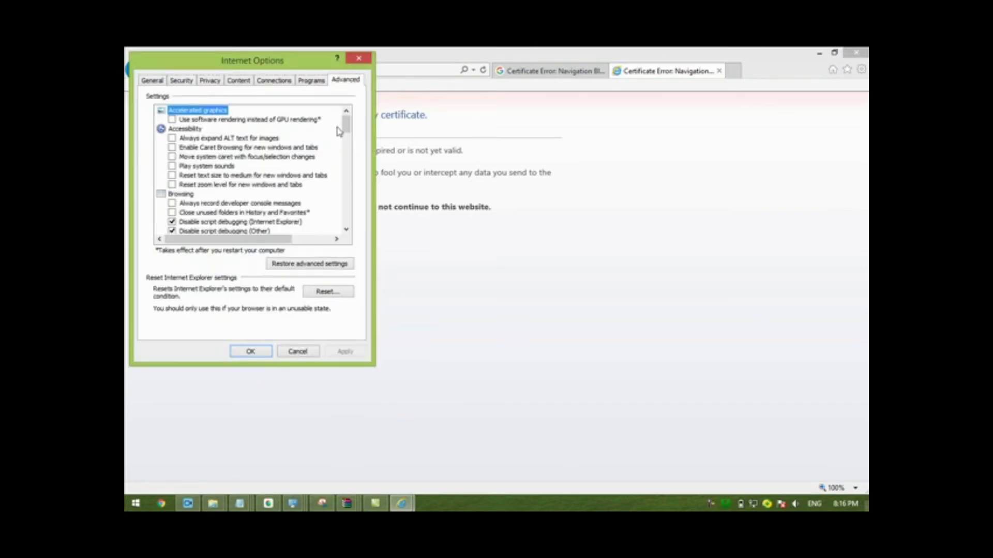
left_click_drag(346, 133, 345, 204)
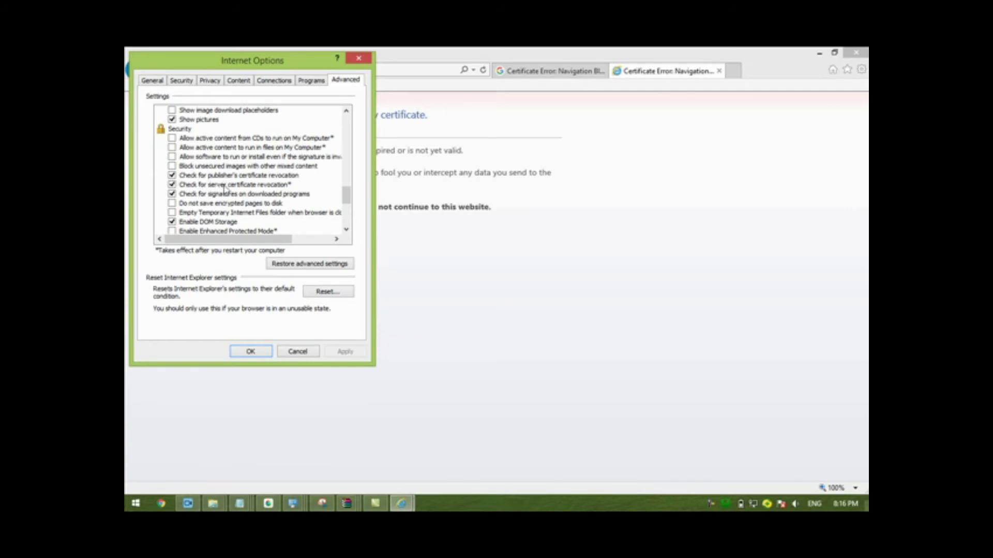
left_click(172, 176)
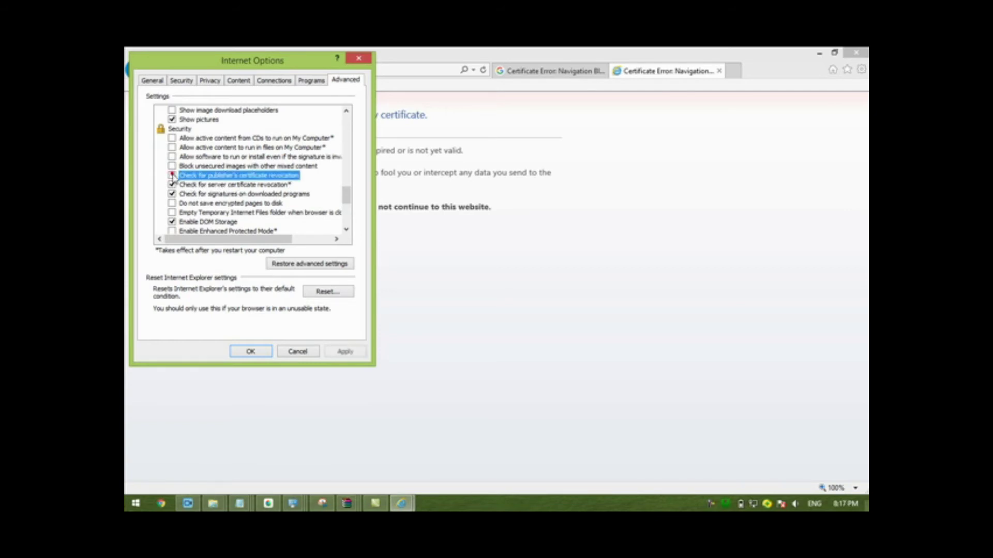
left_click(172, 185)
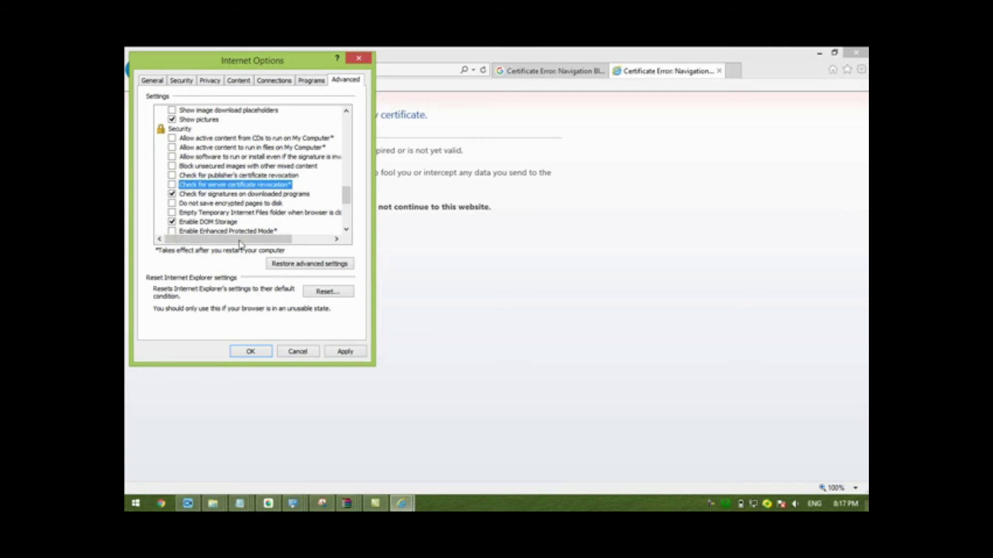
left_click(346, 351)
left_click(252, 352)
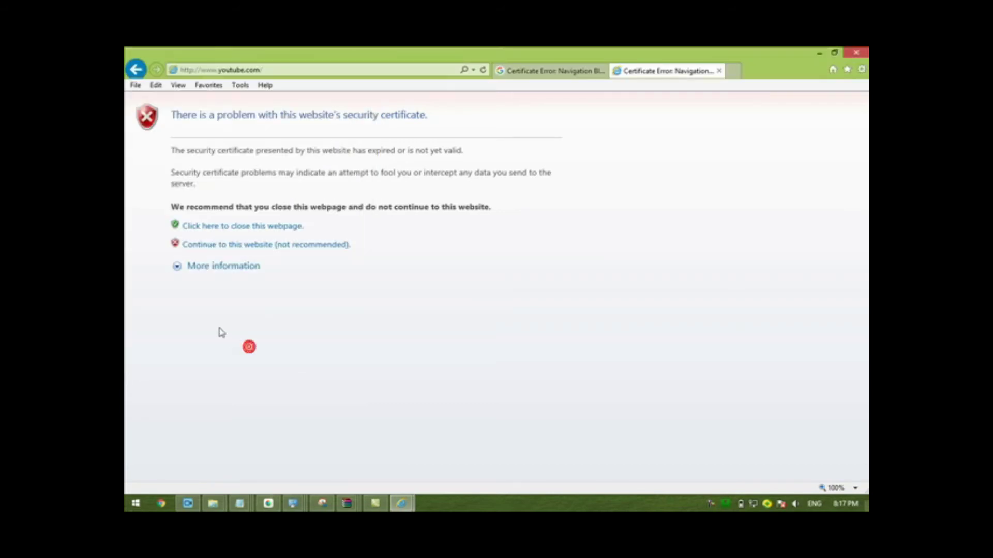
left_click(424, 70)
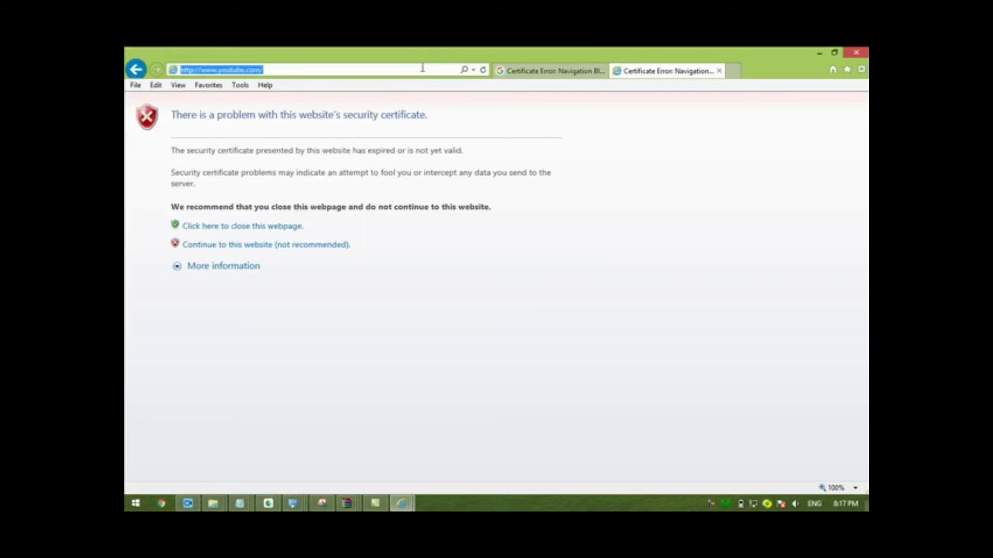
key("BackSpace")
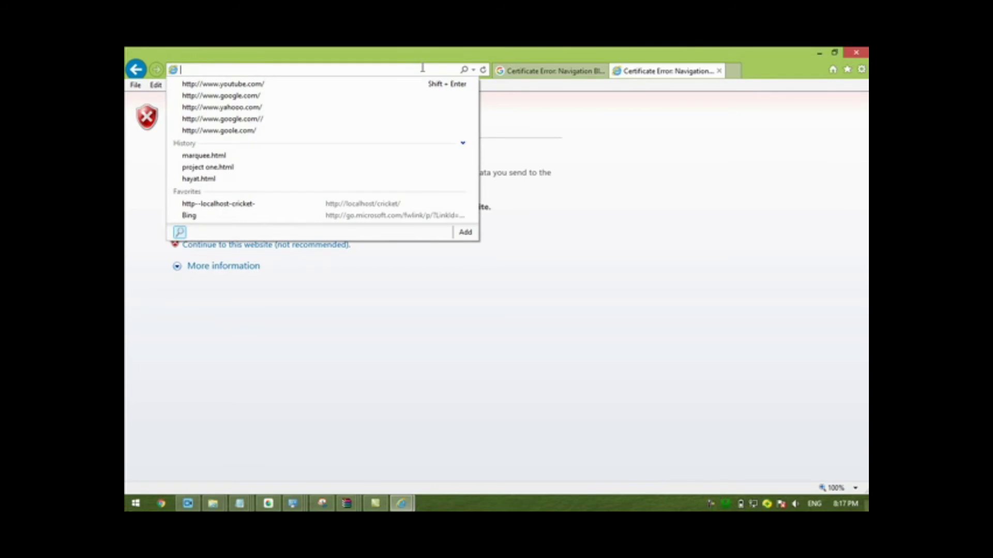
type("www.google")
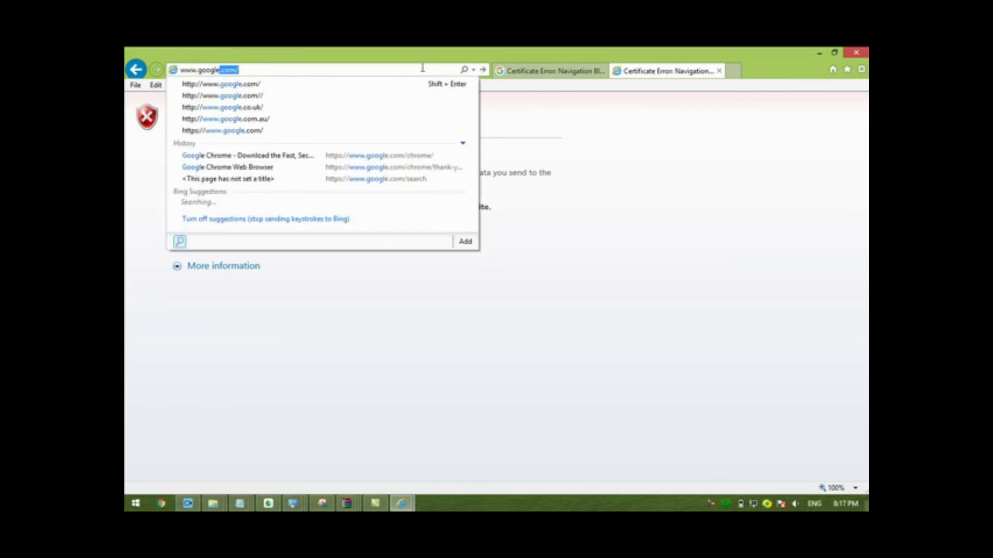
type(".com/")
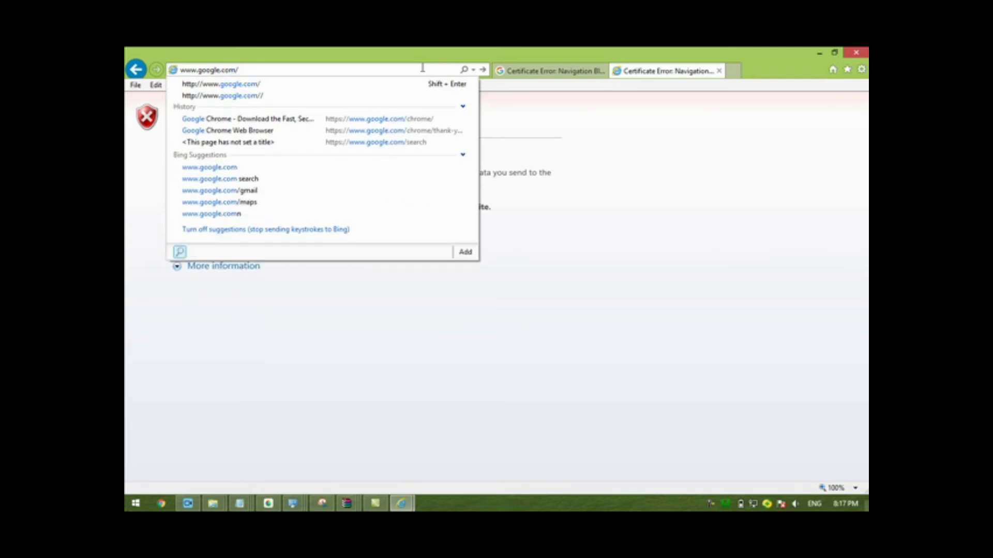
key("Return")
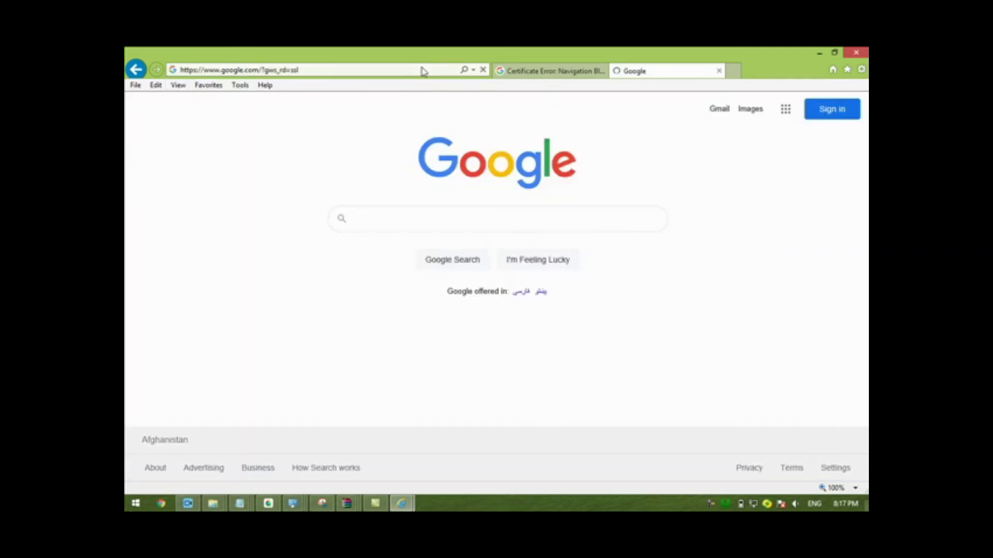
left_click(419, 218)
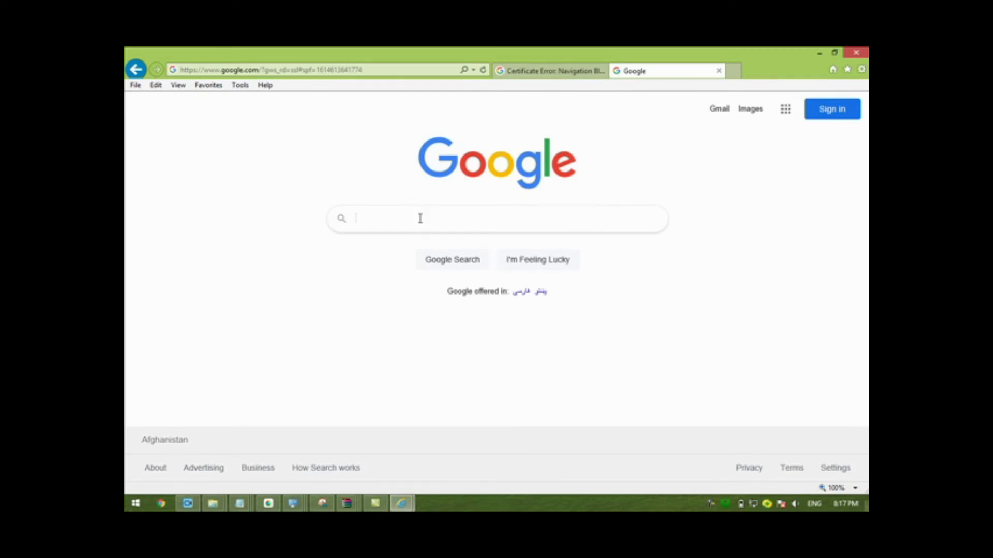
type("www")
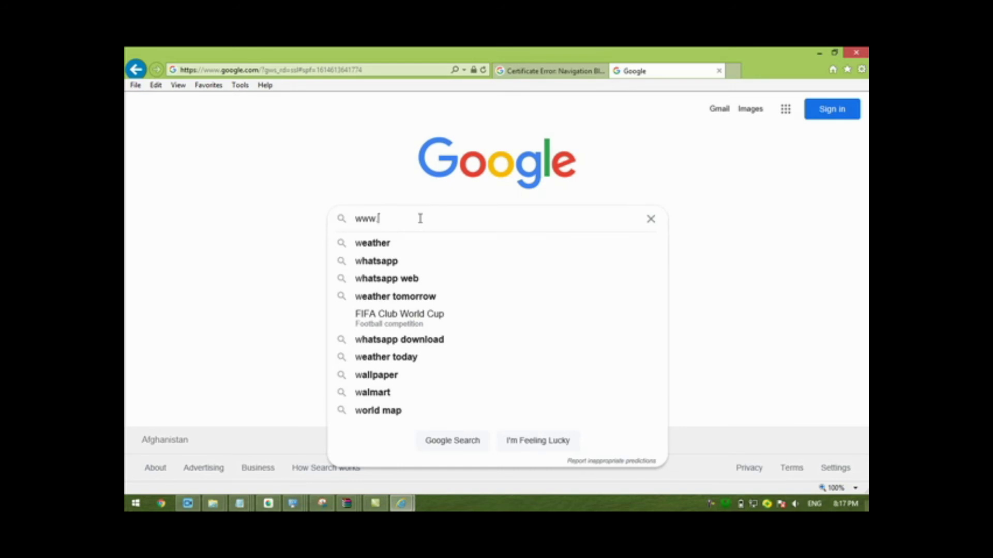
type(".youtube.com/")
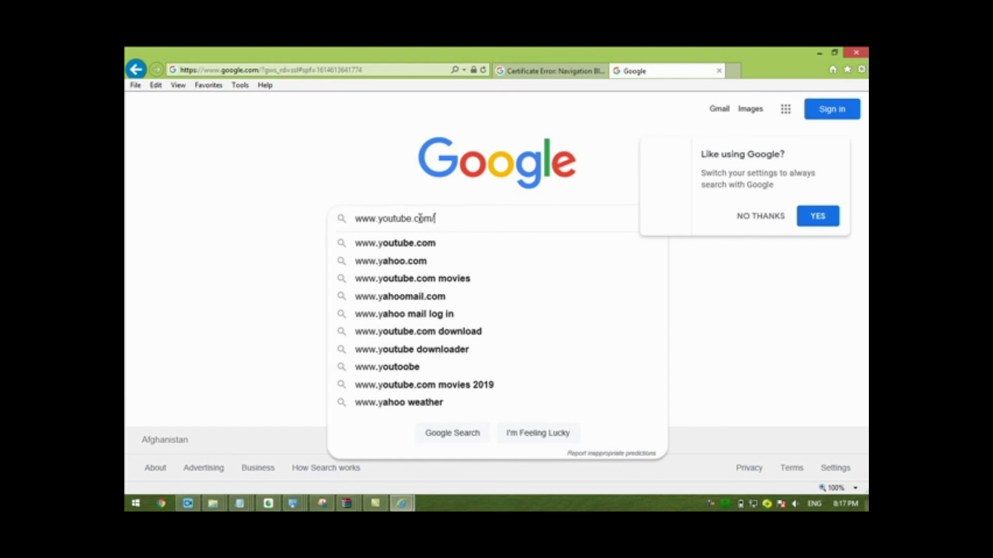
key("Tab")
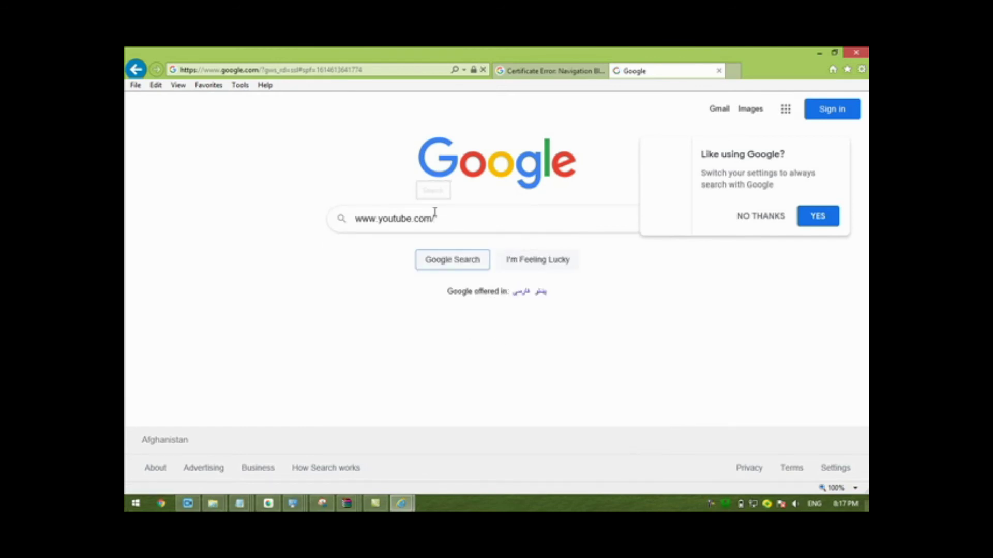
key("Return")
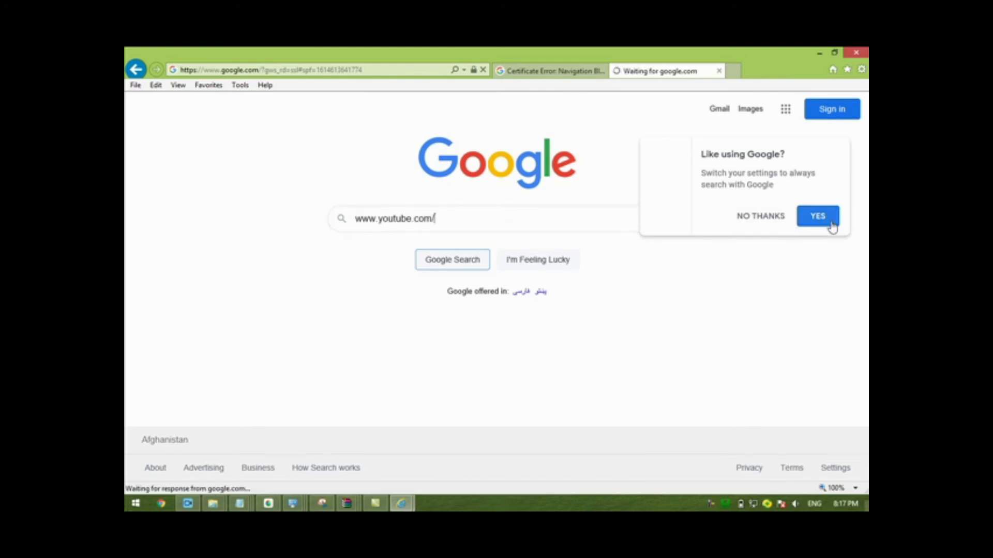